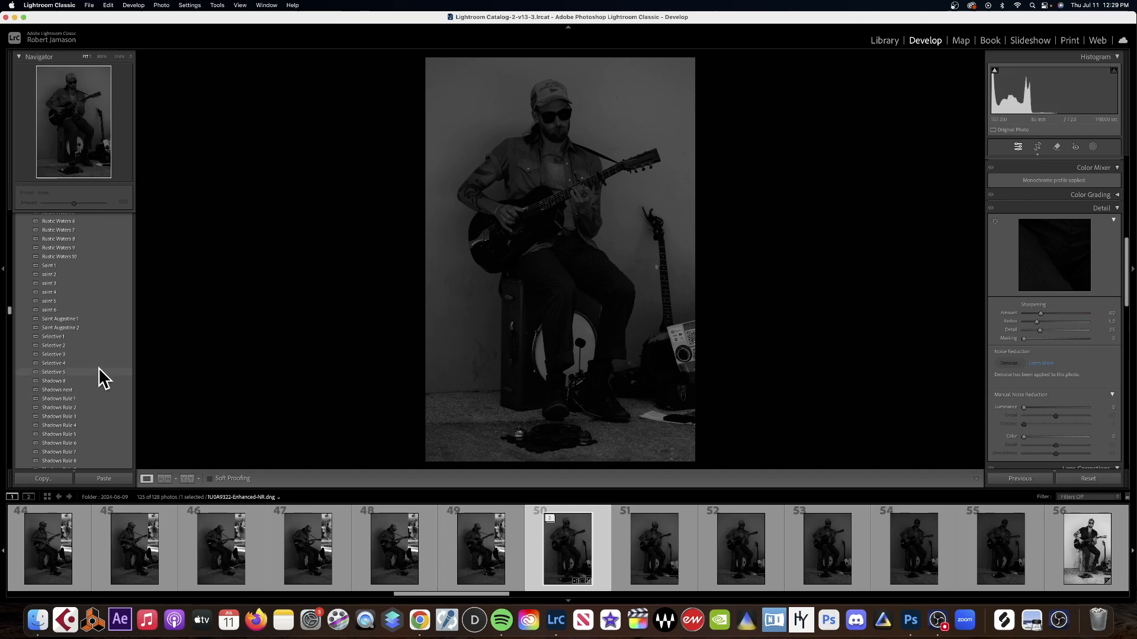
Try the Shadows next preset and the Shadows Rule 1 through 6 presets on the guitarist photo.
{"action": "scroll", "coordinate": [98, 375], "scroll_direction": "down", "scroll_amount": 3}
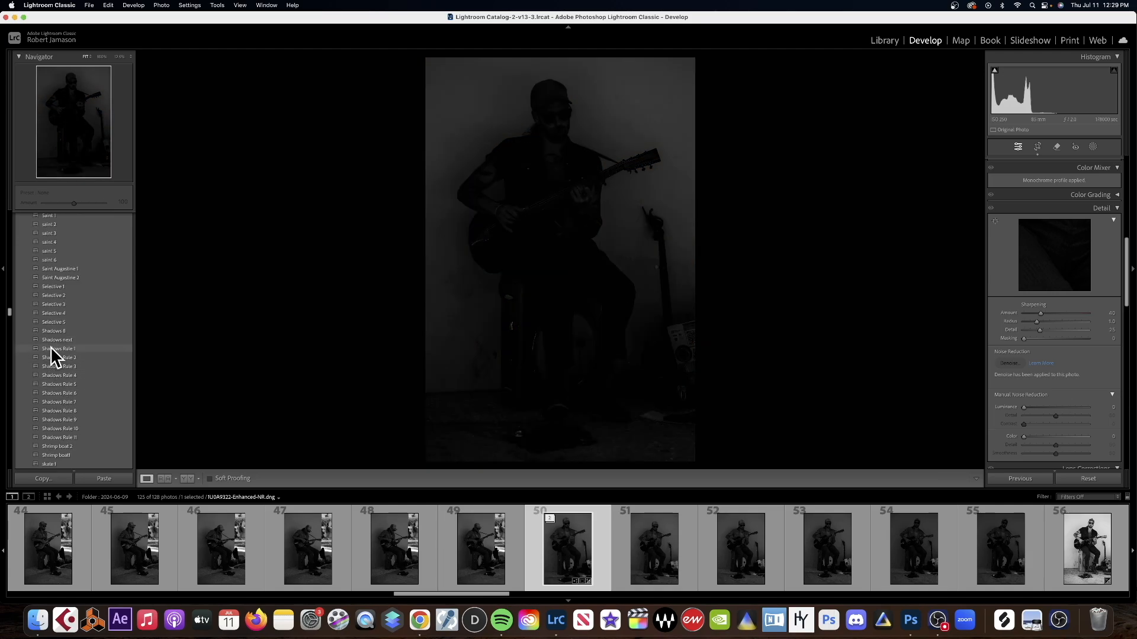
{"action": "left_click", "coordinate": [55, 338]}
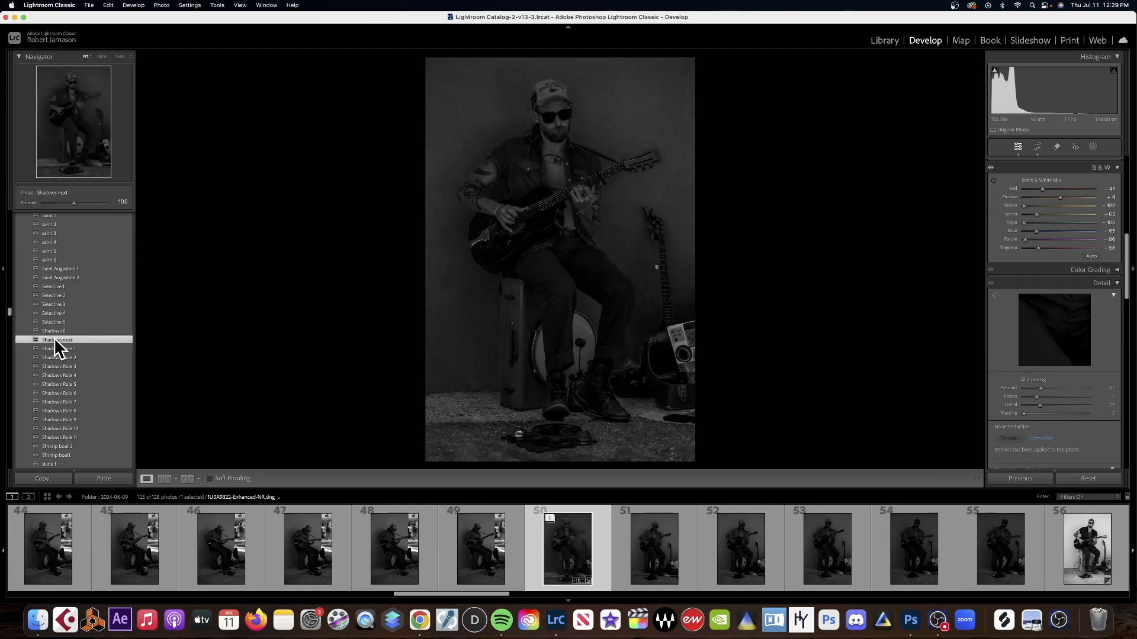
{"action": "left_click", "coordinate": [57, 348]}
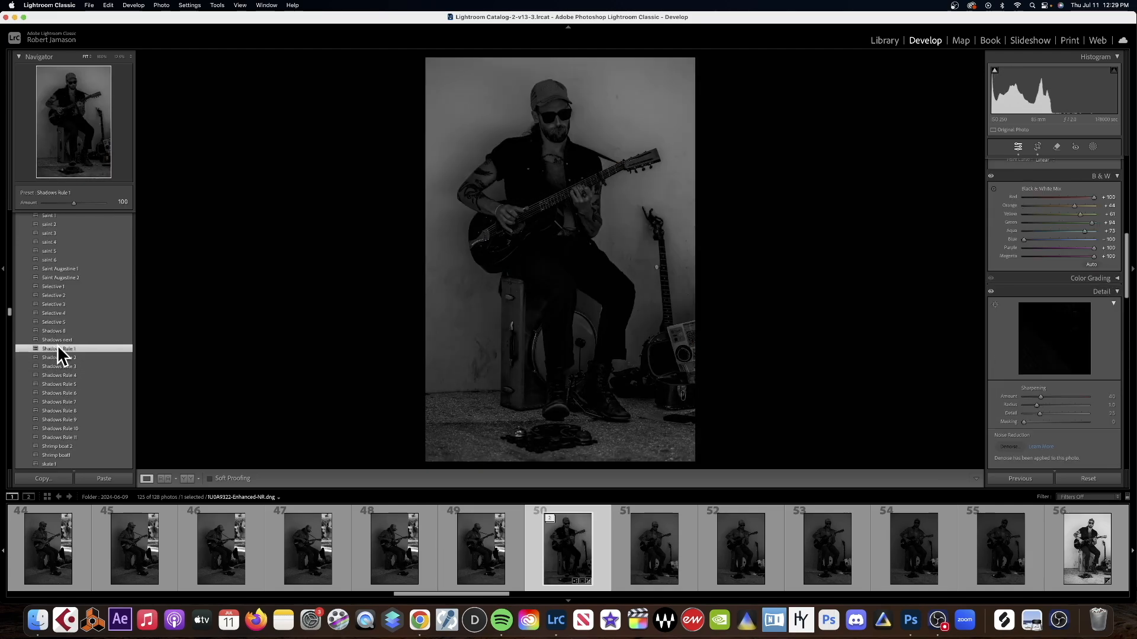
{"action": "left_click", "coordinate": [62, 357]}
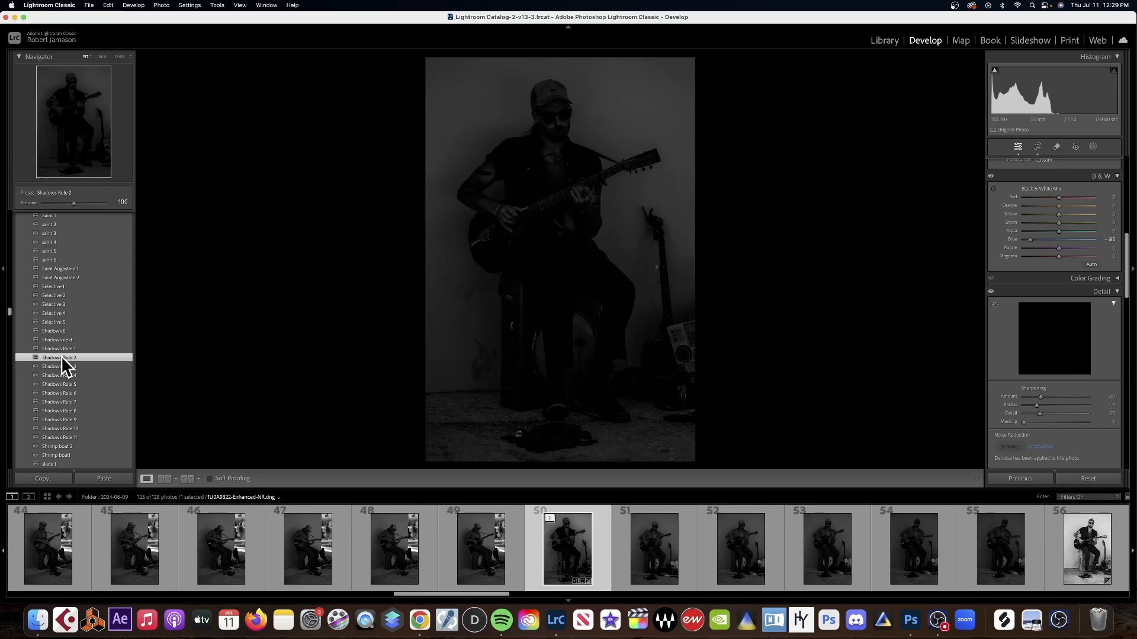
{"action": "left_click", "coordinate": [67, 367]}
{"action": "left_click", "coordinate": [67, 376]}
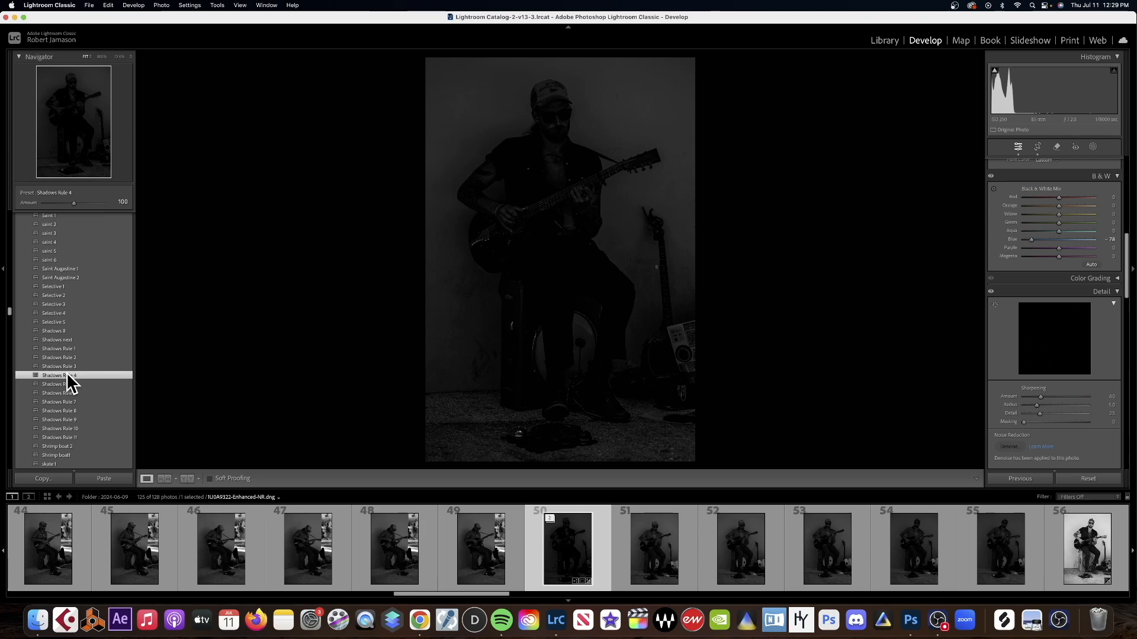
{"action": "left_click", "coordinate": [65, 384]}
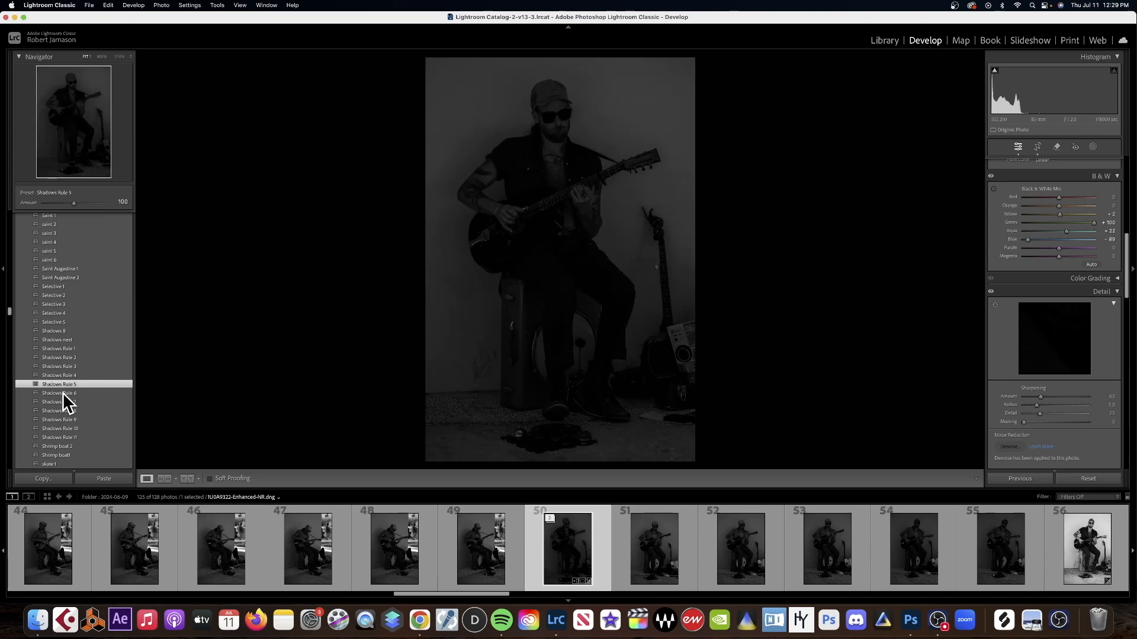
{"action": "left_click", "coordinate": [63, 392]}
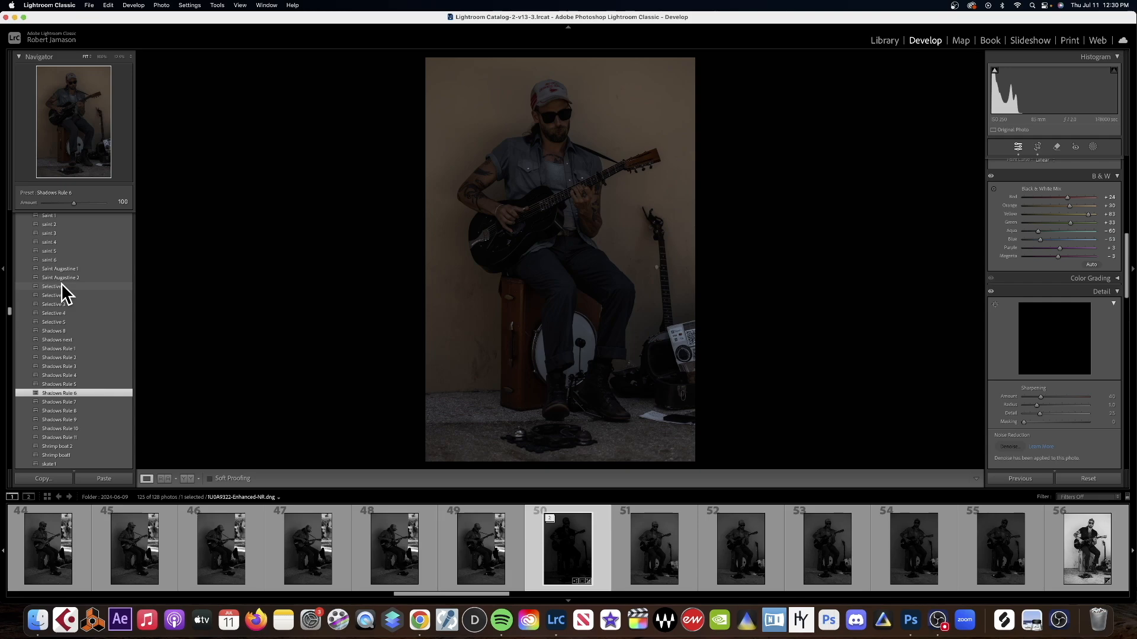
Apply the Selective 1 preset to the photo, compare it with Selective 2, and return to Selective 1.
{"action": "left_click", "coordinate": [62, 284]}
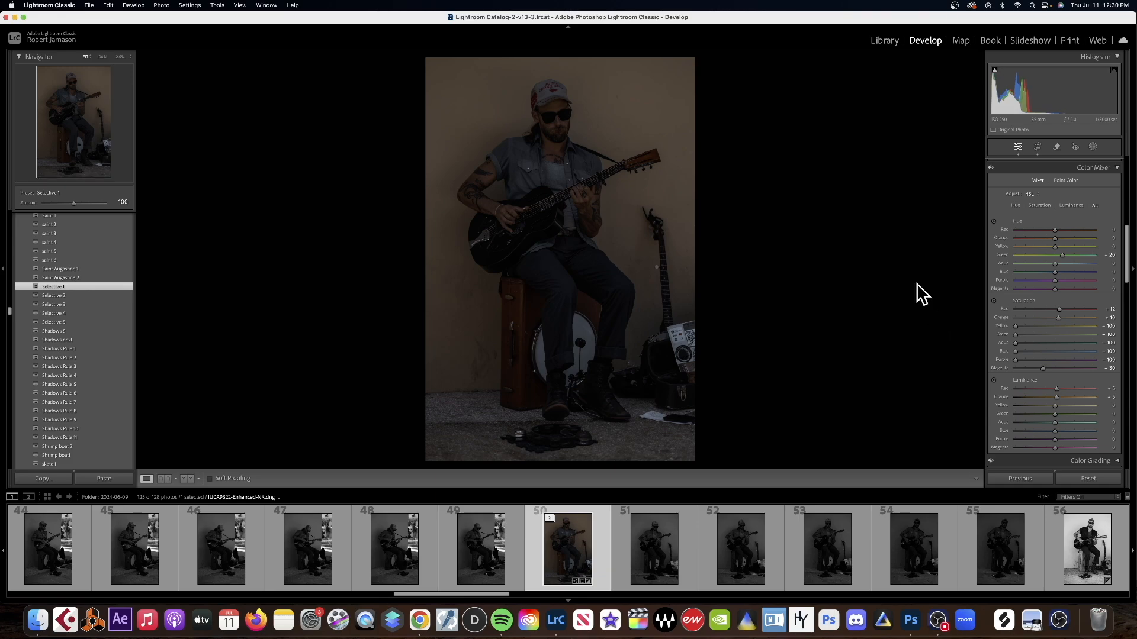
{"action": "scroll", "coordinate": [1062, 323], "scroll_direction": "up", "scroll_amount": 10}
{"action": "scroll", "coordinate": [1078, 282], "scroll_direction": "up", "scroll_amount": 2}
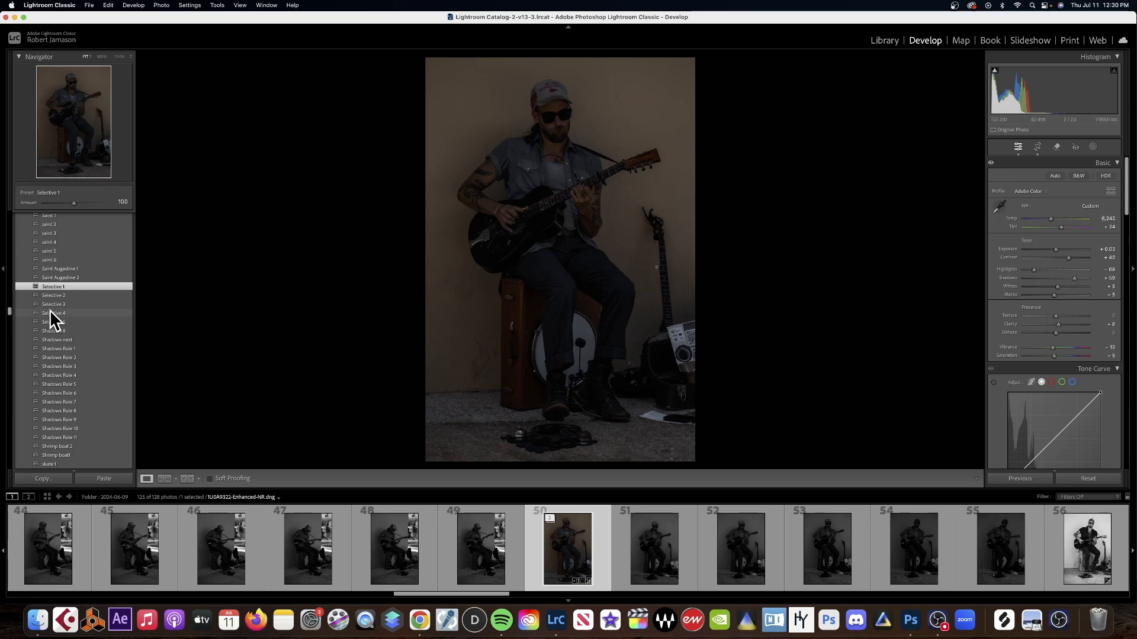
{"action": "left_click", "coordinate": [60, 294]}
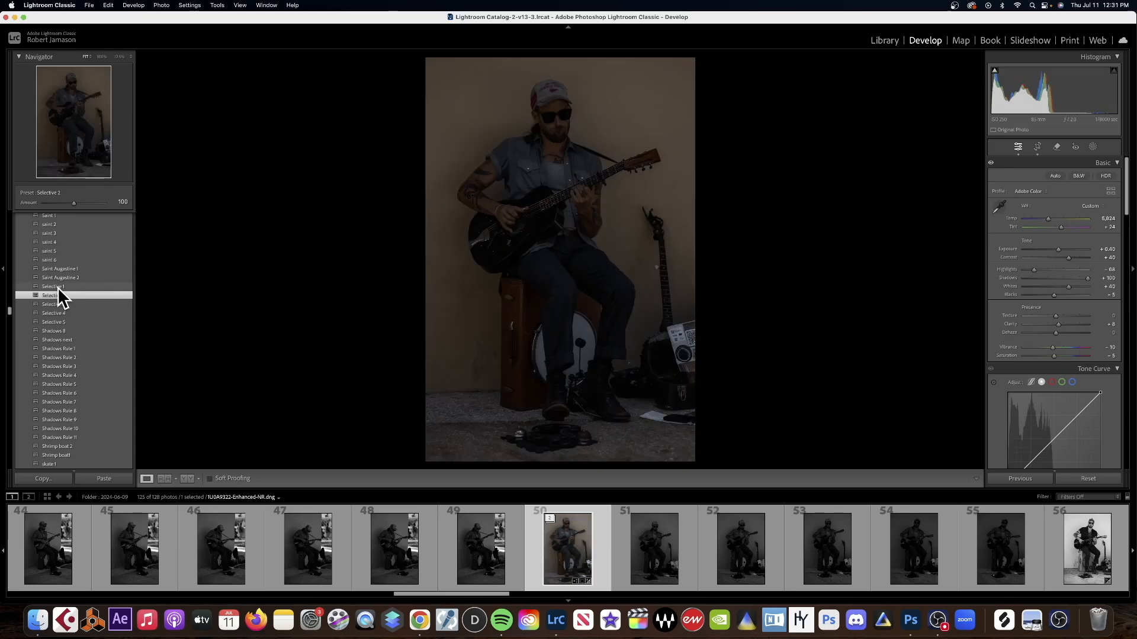
{"action": "left_click", "coordinate": [58, 287]}
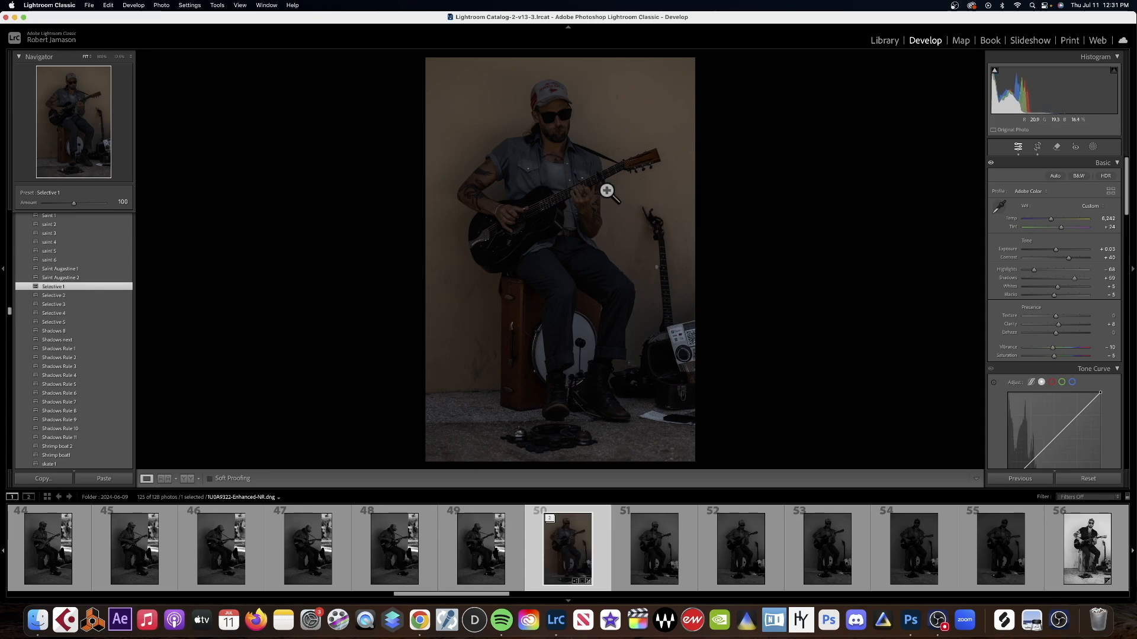
Brighten the photo to an Exposure of +2.15 and cool its Temp to 5,292.
{"action": "left_click_drag", "start_coordinate": [1054, 248], "coordinate": [1068, 247]}
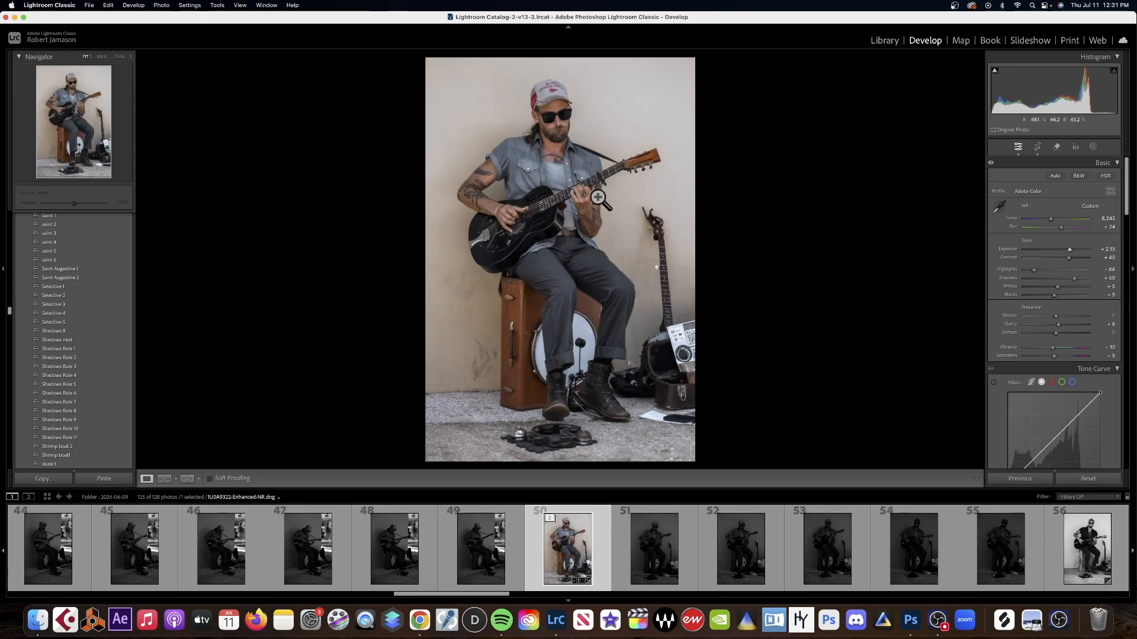
{"action": "left_click", "coordinate": [559, 185]}
{"action": "left_click_drag", "start_coordinate": [558, 183], "coordinate": [563, 371]}
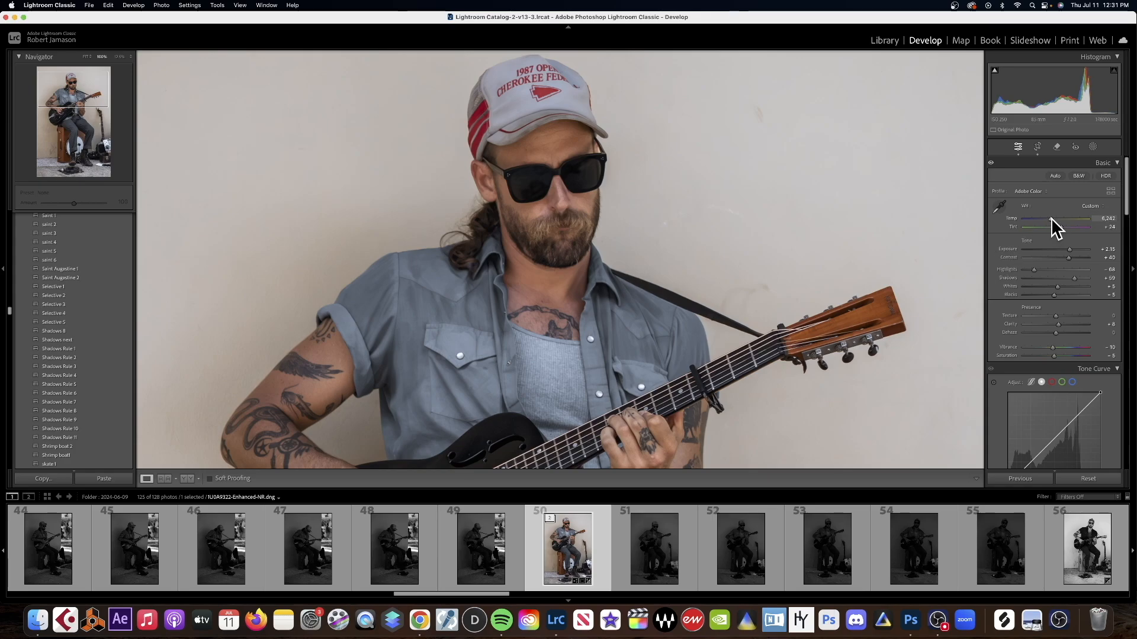
{"action": "left_click_drag", "start_coordinate": [1050, 218], "coordinate": [1044, 218]}
{"action": "left_click", "coordinate": [669, 228]}
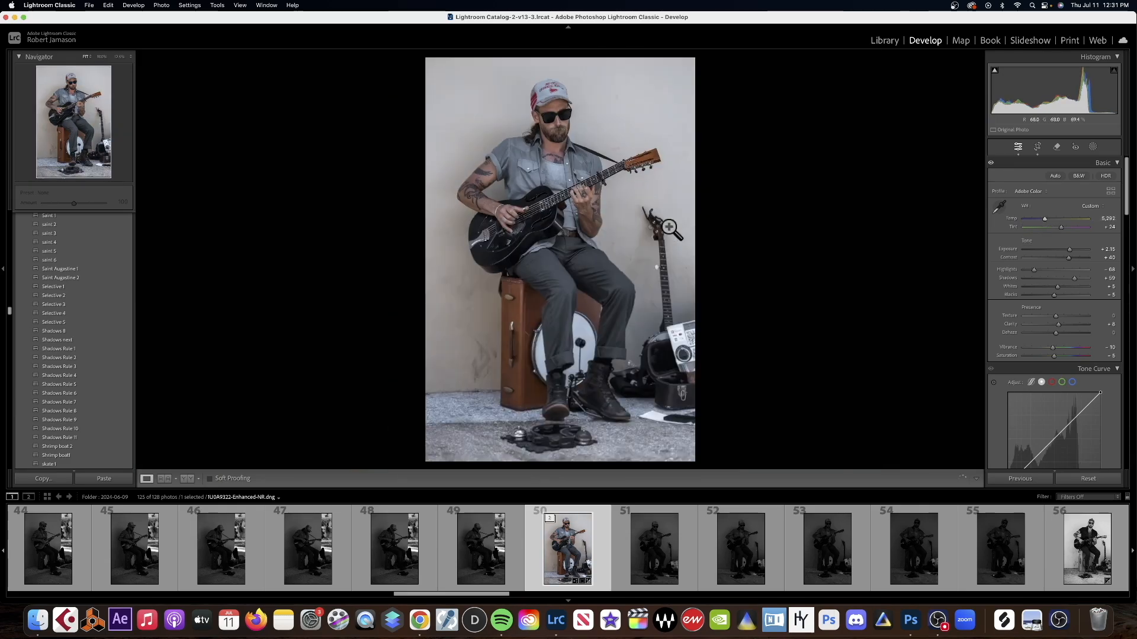
Try a warmer Temp of 6,091 on the photo, then cool it to about 5,036.
{"action": "left_click", "coordinate": [1043, 218]}
{"action": "left_click_drag", "start_coordinate": [1043, 216], "coordinate": [1050, 216]}
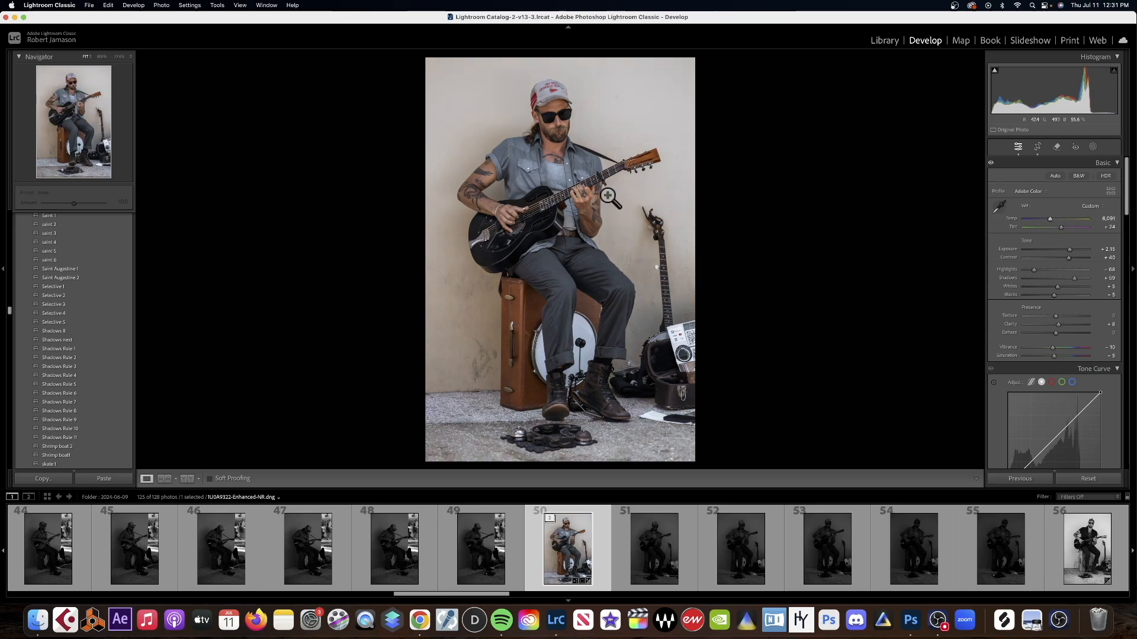
{"action": "left_click_drag", "start_coordinate": [1047, 218], "coordinate": [1044, 218]}
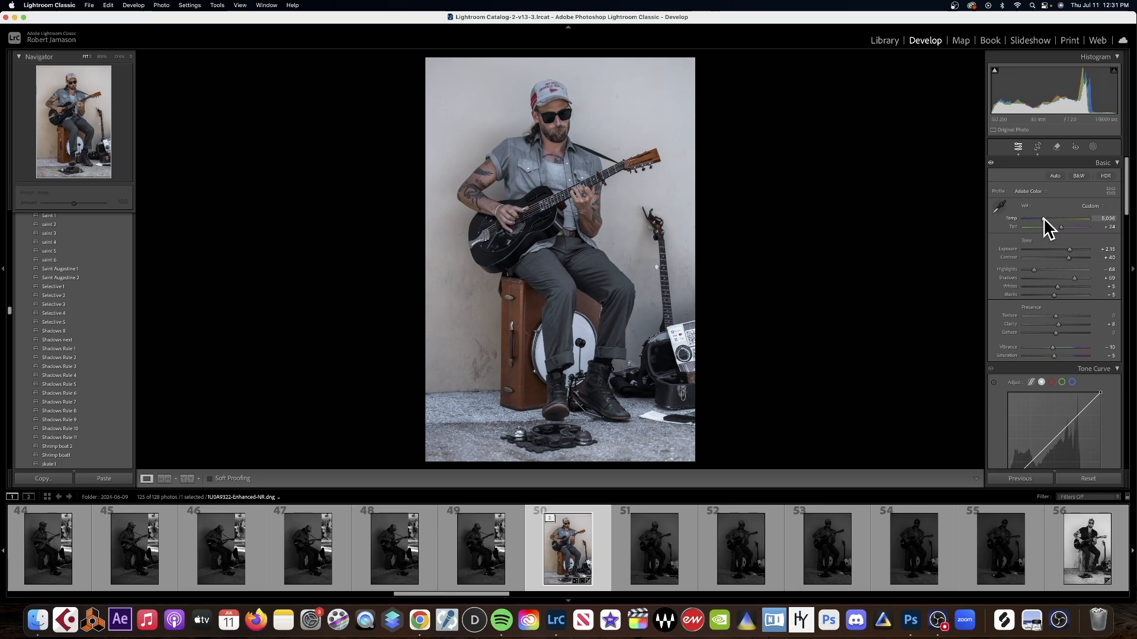
Try a Temp of 4,137 and check the guitarist's skin tones, hands and guitar up close.
{"action": "left_click", "coordinate": [585, 181]}
{"action": "left_click_drag", "start_coordinate": [505, 188], "coordinate": [547, 228]}
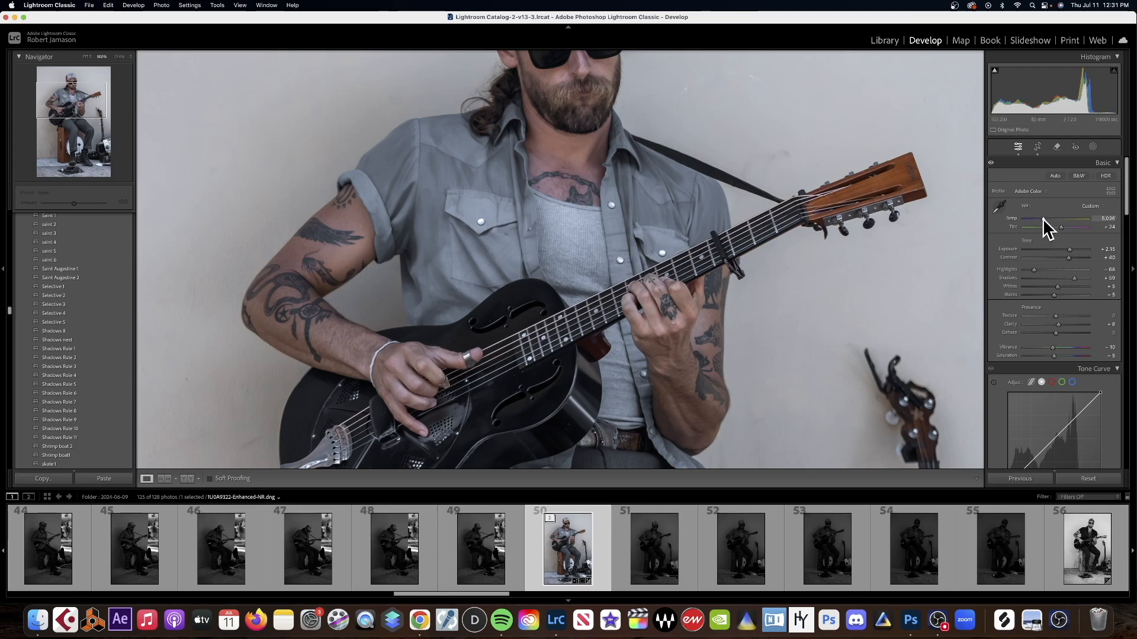
{"action": "left_click_drag", "start_coordinate": [1040, 218], "coordinate": [1037, 219]}
{"action": "left_click_drag", "start_coordinate": [434, 373], "coordinate": [444, 305]}
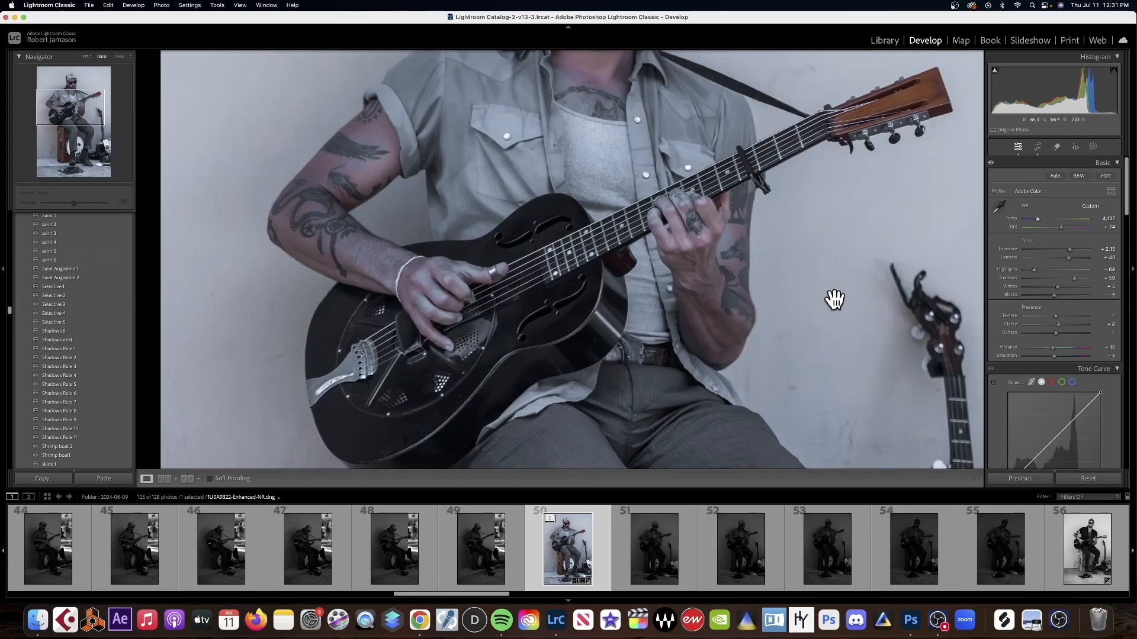
{"action": "left_click_drag", "start_coordinate": [703, 241], "coordinate": [682, 294]}
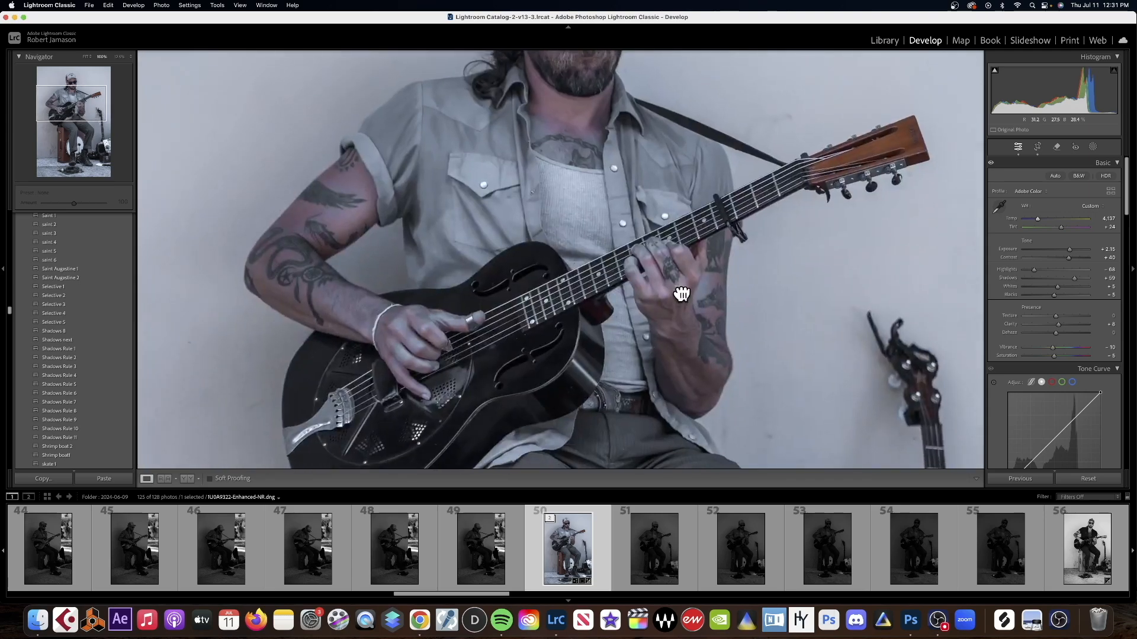
Set the Temp to about 5,058 and check the guitarist's face and cap.
{"action": "left_click_drag", "start_coordinate": [1035, 218], "coordinate": [1042, 217]}
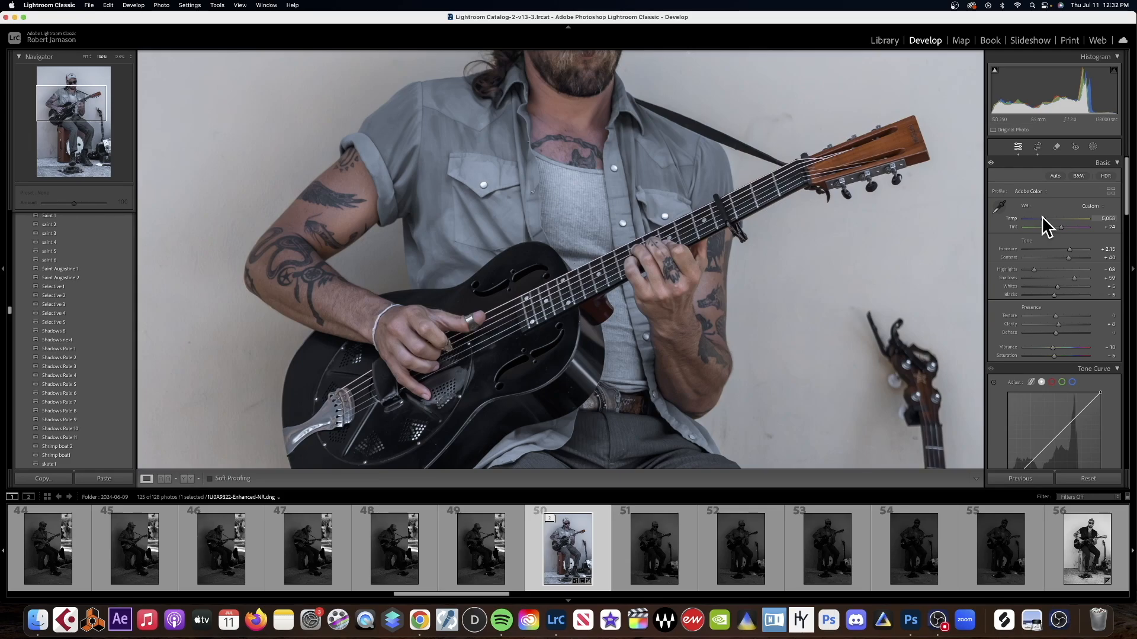
{"action": "left_click_drag", "start_coordinate": [543, 118], "coordinate": [553, 268]}
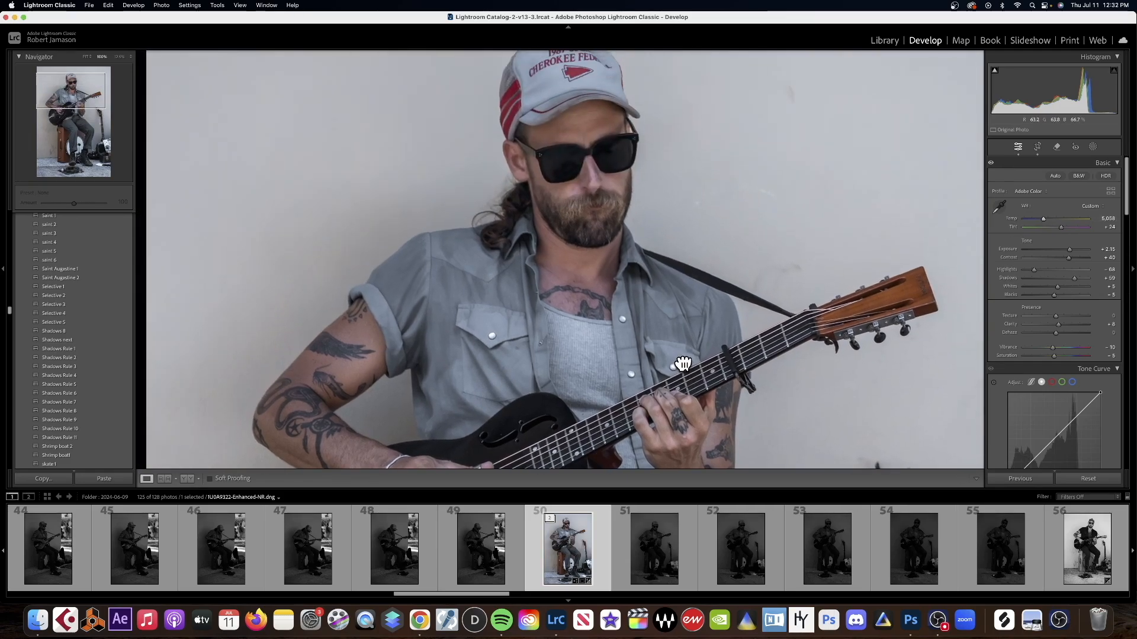
{"action": "left_click", "coordinate": [553, 268]}
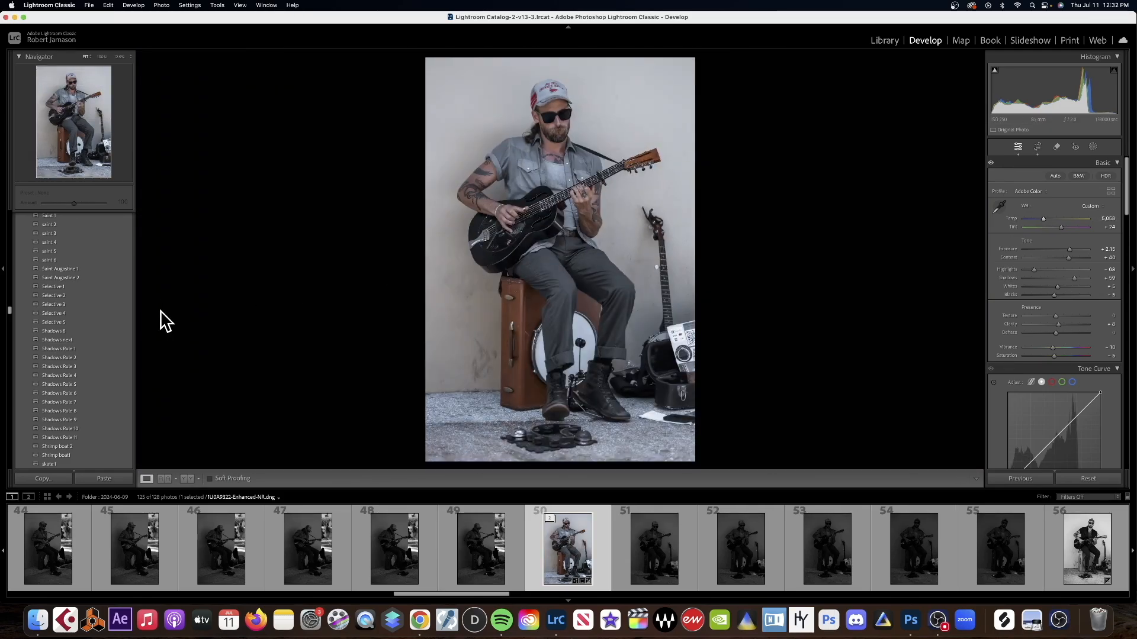
Apply the Storybook Wedding 1 preset and set Exposure to +2.65, Temp to 4,874 and Tint to +14.
{"action": "scroll", "coordinate": [108, 316], "scroll_direction": "down", "scroll_amount": 5}
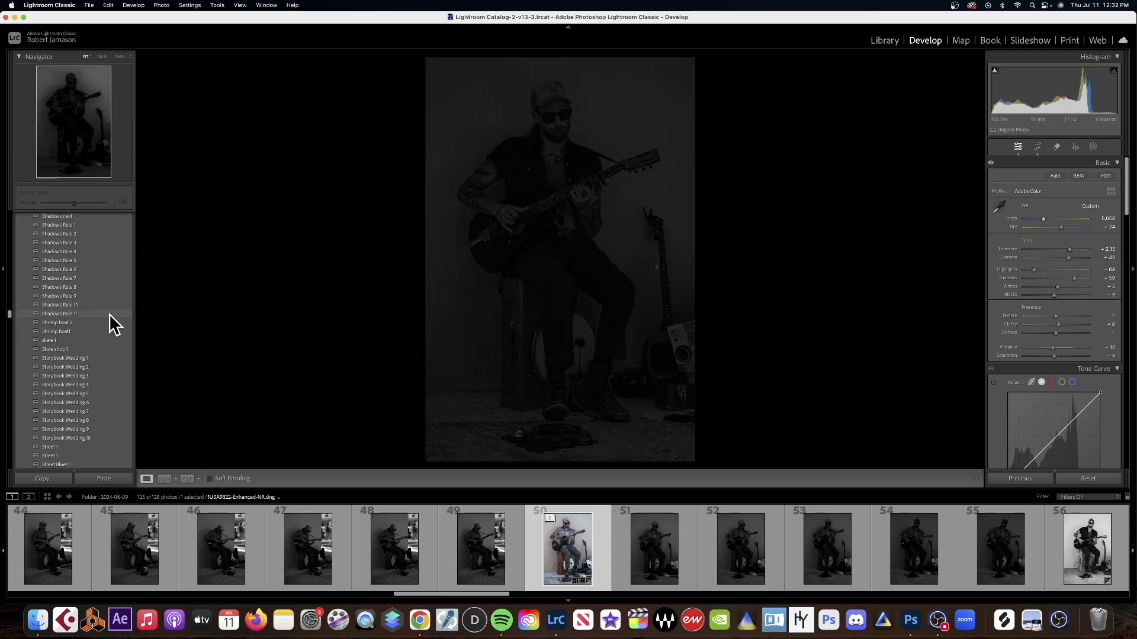
{"action": "left_click", "coordinate": [72, 358]}
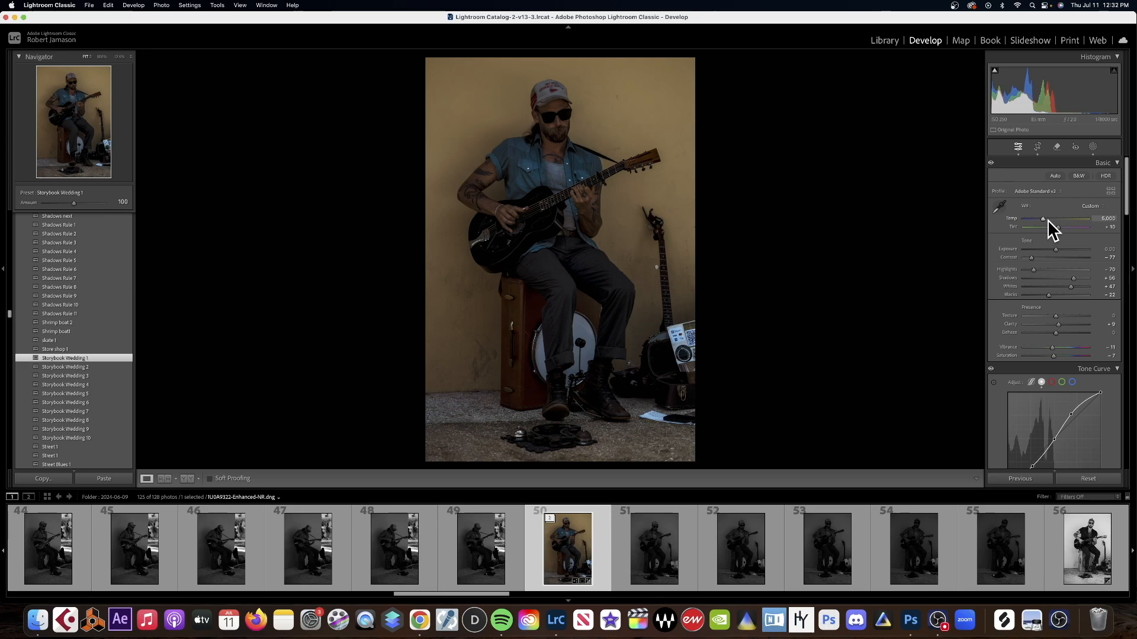
{"action": "left_click_drag", "start_coordinate": [1042, 218], "coordinate": [1071, 245]}
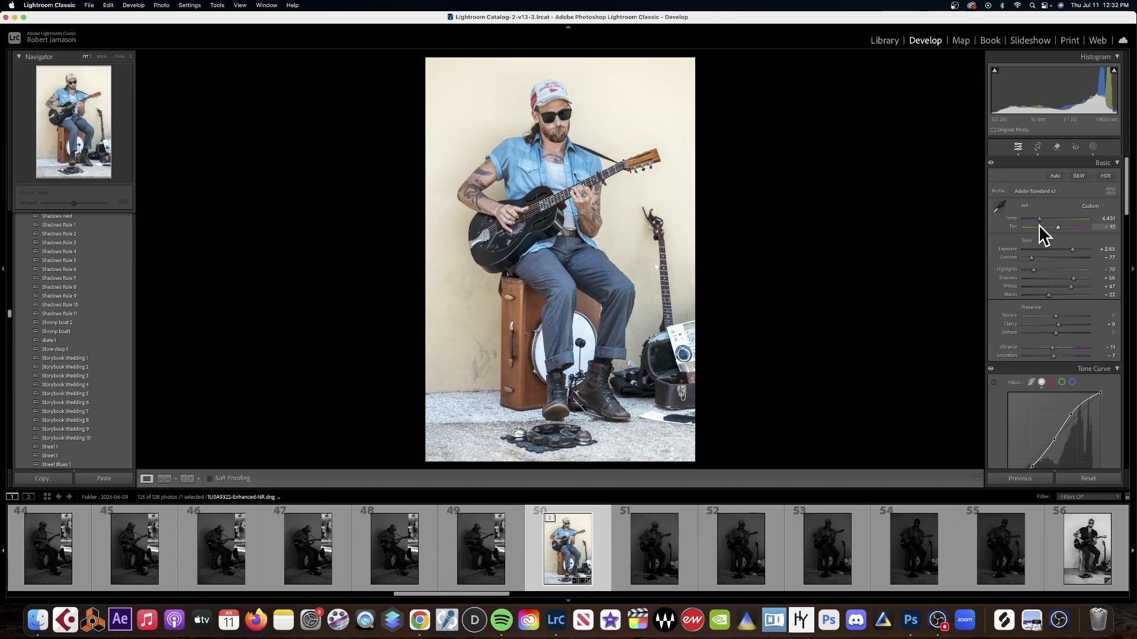
{"action": "left_click_drag", "start_coordinate": [1040, 218], "coordinate": [1060, 226]}
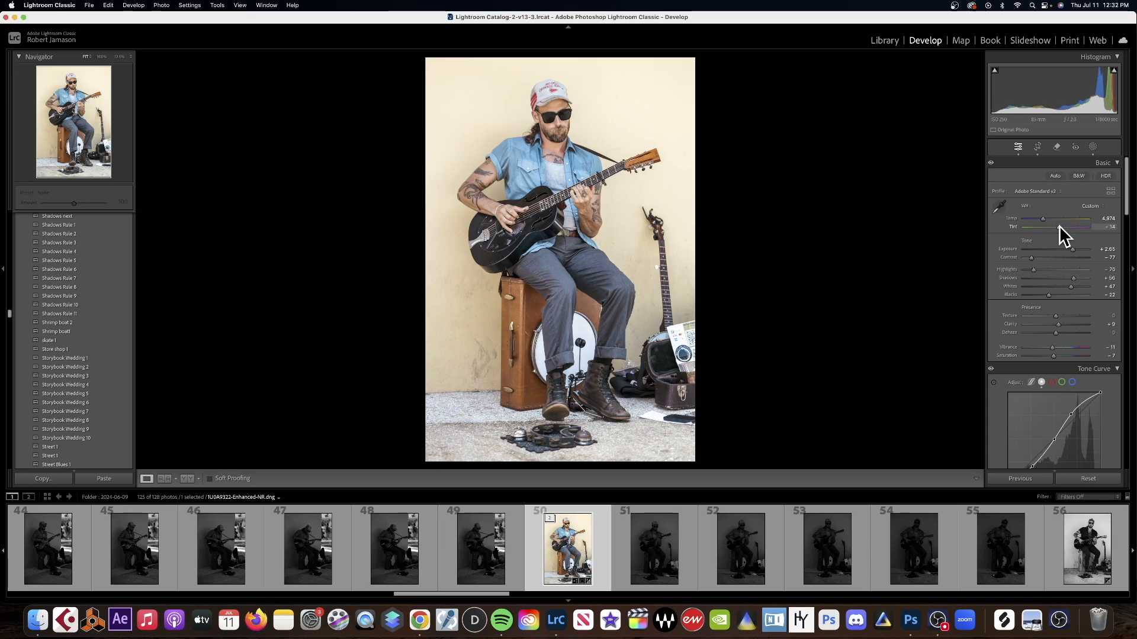
Try the Tranquil Streets 1 preset on the photo.
{"action": "scroll", "coordinate": [102, 353], "scroll_direction": "down", "scroll_amount": 4}
{"action": "scroll", "coordinate": [102, 354], "scroll_direction": "down", "scroll_amount": 6}
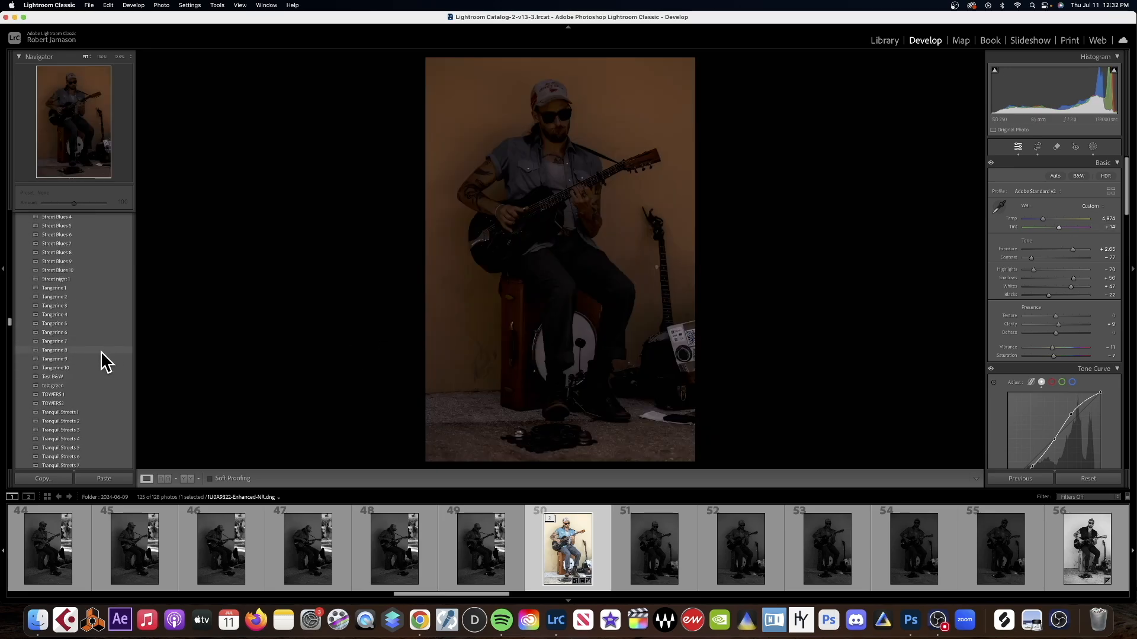
{"action": "left_click", "coordinate": [64, 412]}
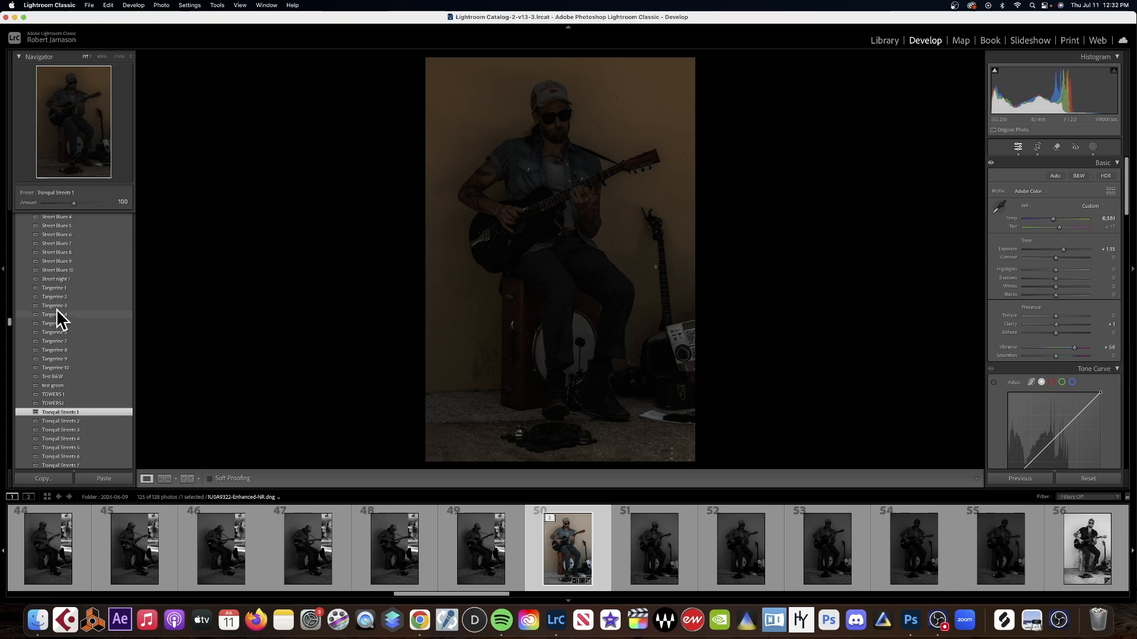
Apply the Urban Gaze 2 preset to the photo and raise the Exposure to +2.45.
{"action": "scroll", "coordinate": [114, 368], "scroll_direction": "down", "scroll_amount": 10}
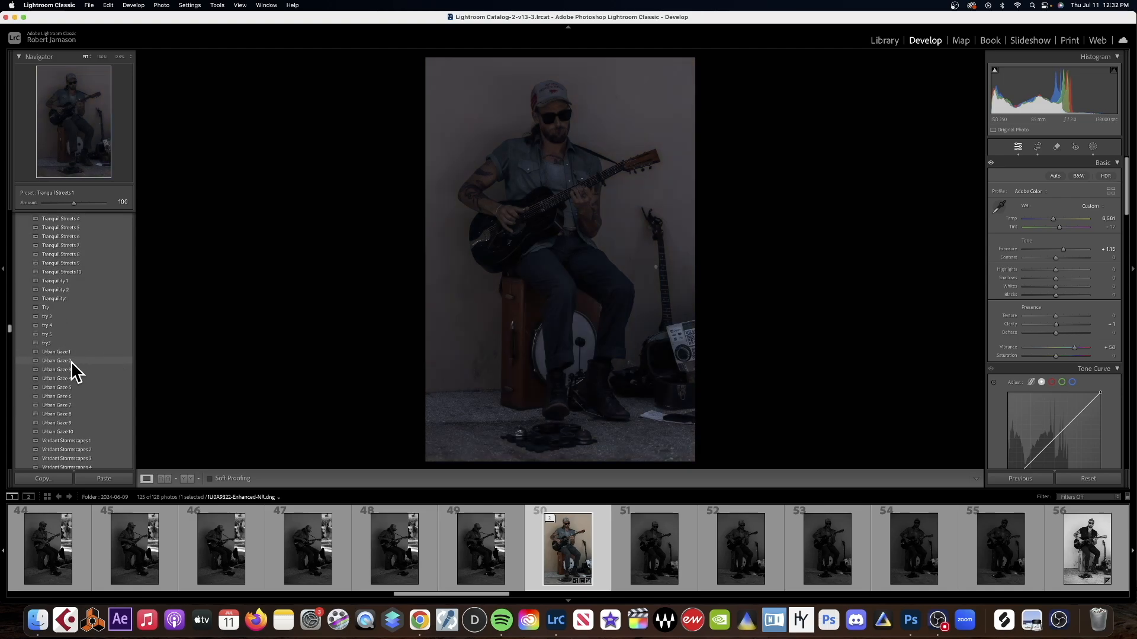
{"action": "left_click", "coordinate": [63, 361]}
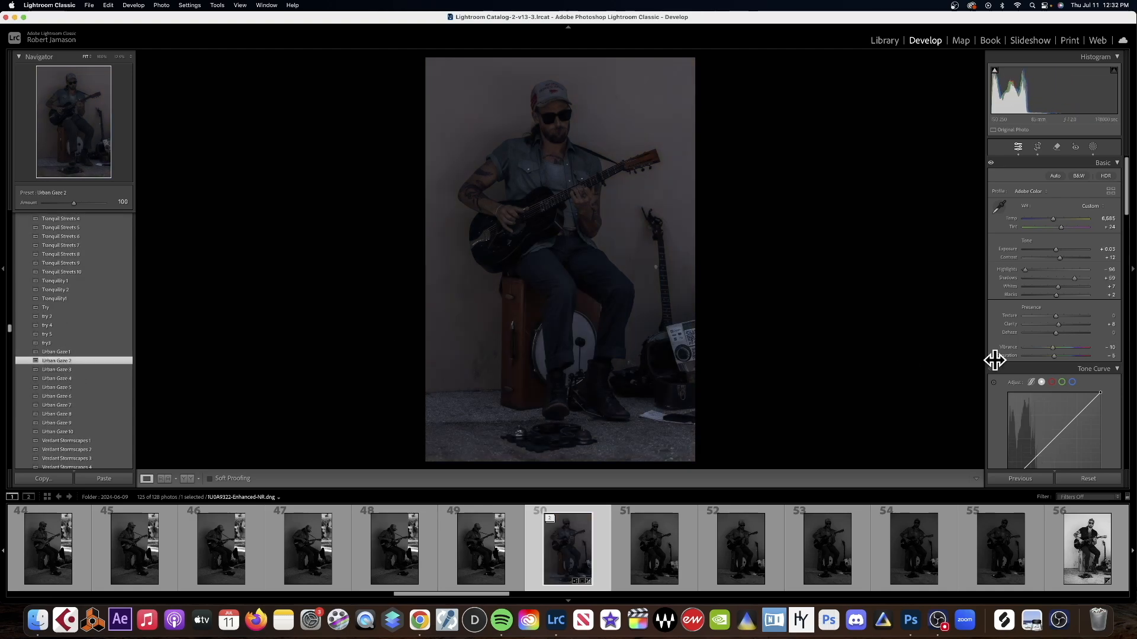
{"action": "left_click_drag", "start_coordinate": [1054, 248], "coordinate": [1070, 246]}
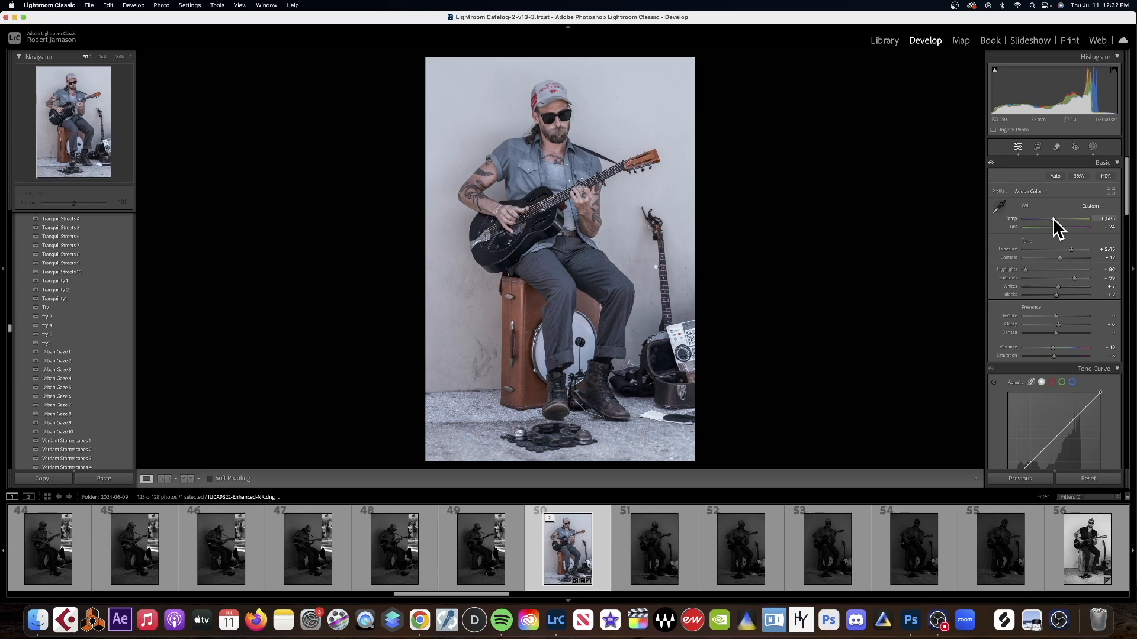
Set the Temp to 6,623 and inspect the guitarist's arms, guitar and face up close.
{"action": "left_click_drag", "start_coordinate": [1049, 219], "coordinate": [1053, 218]}
{"action": "left_click", "coordinate": [503, 205]}
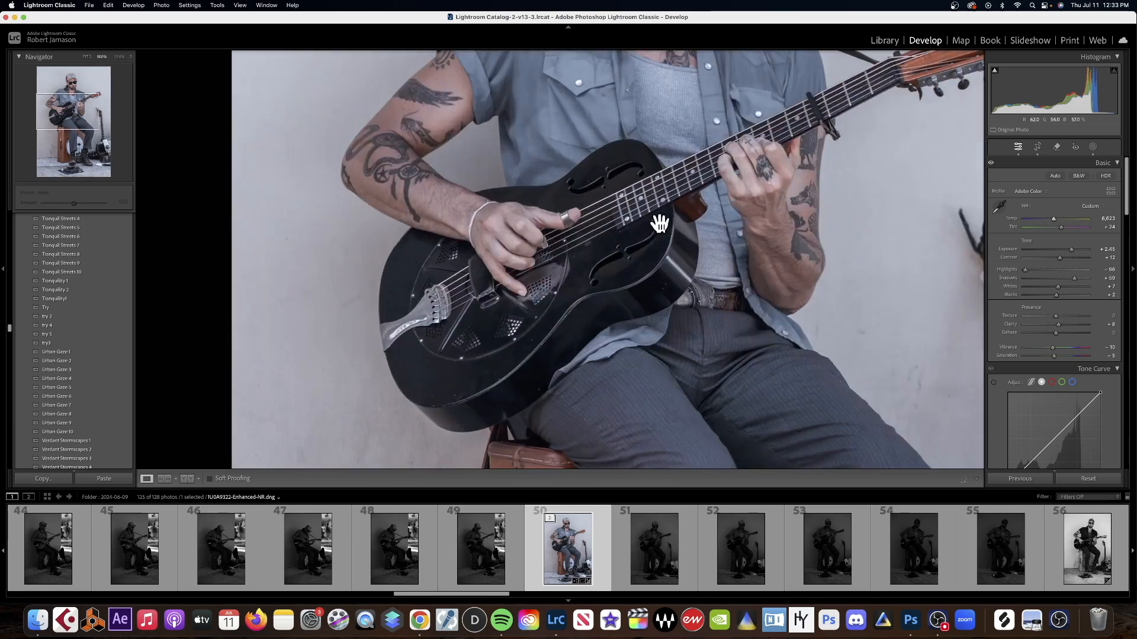
{"action": "left_click_drag", "start_coordinate": [714, 204], "coordinate": [601, 406]}
{"action": "left_click_drag", "start_coordinate": [593, 220], "coordinate": [609, 247]}
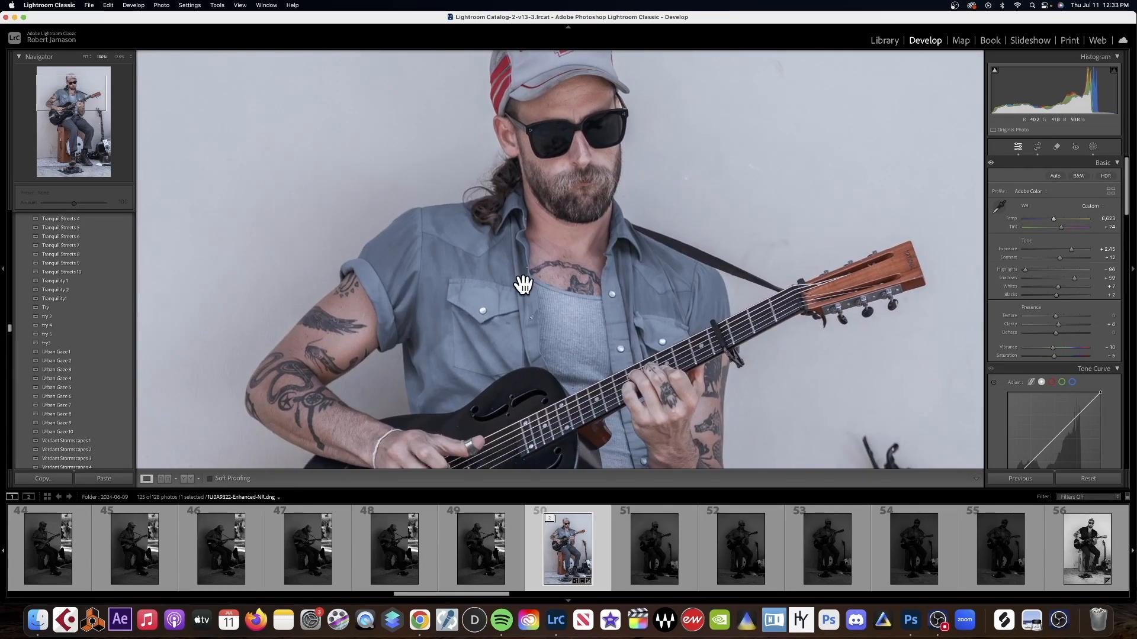
{"action": "left_click", "coordinate": [752, 271]}
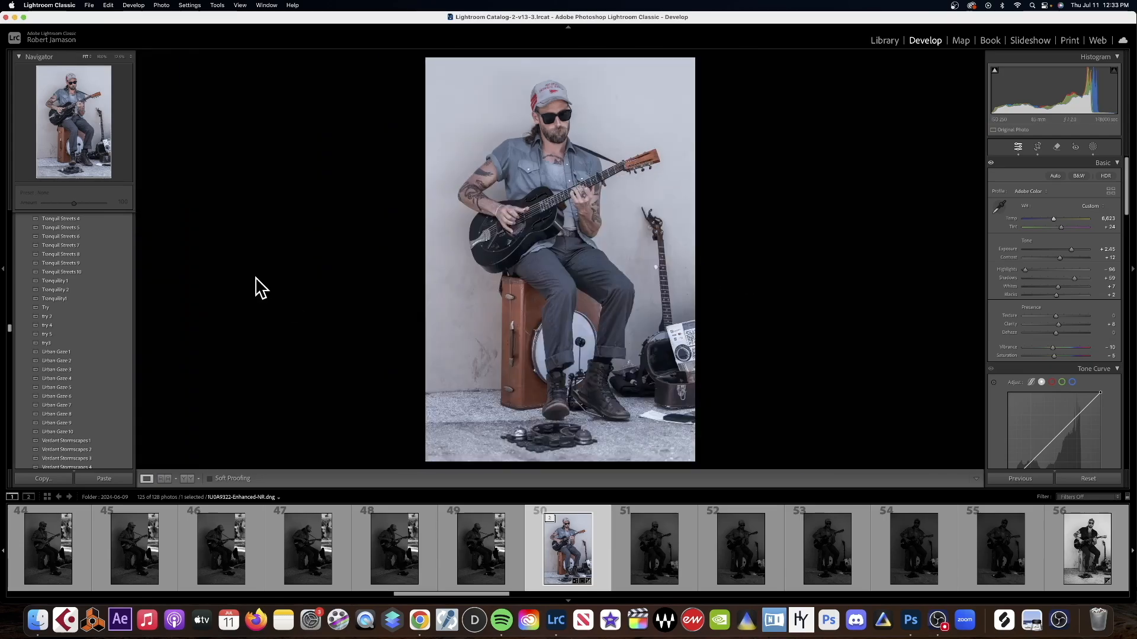
Try the Shadows Rule 1 preset with Exposure at +2.00 and Blue in the Black & White Mix raised to nearly neutral.
{"action": "left_click_drag", "start_coordinate": [10, 331], "coordinate": [10, 309]}
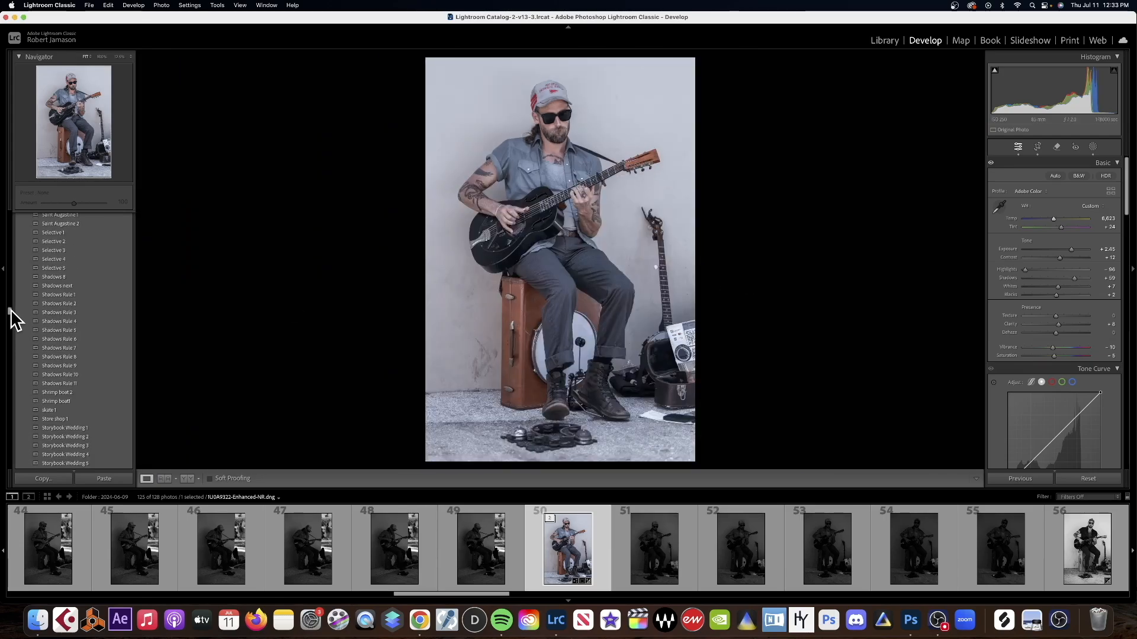
{"action": "left_click", "coordinate": [68, 295]}
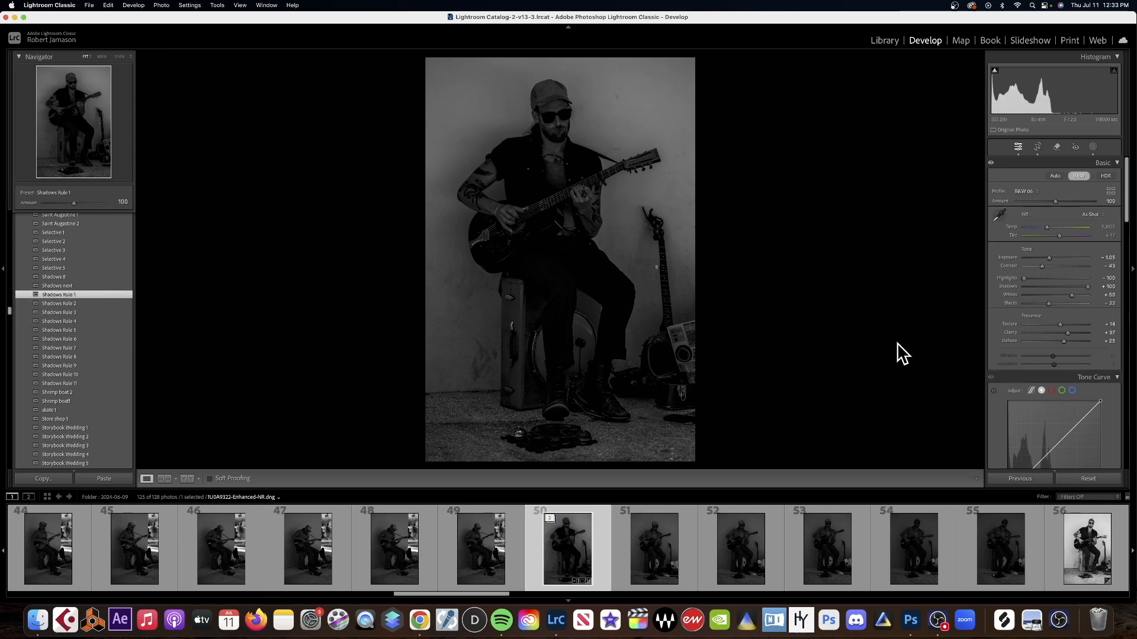
{"action": "left_click_drag", "start_coordinate": [1049, 254], "coordinate": [1050, 226]}
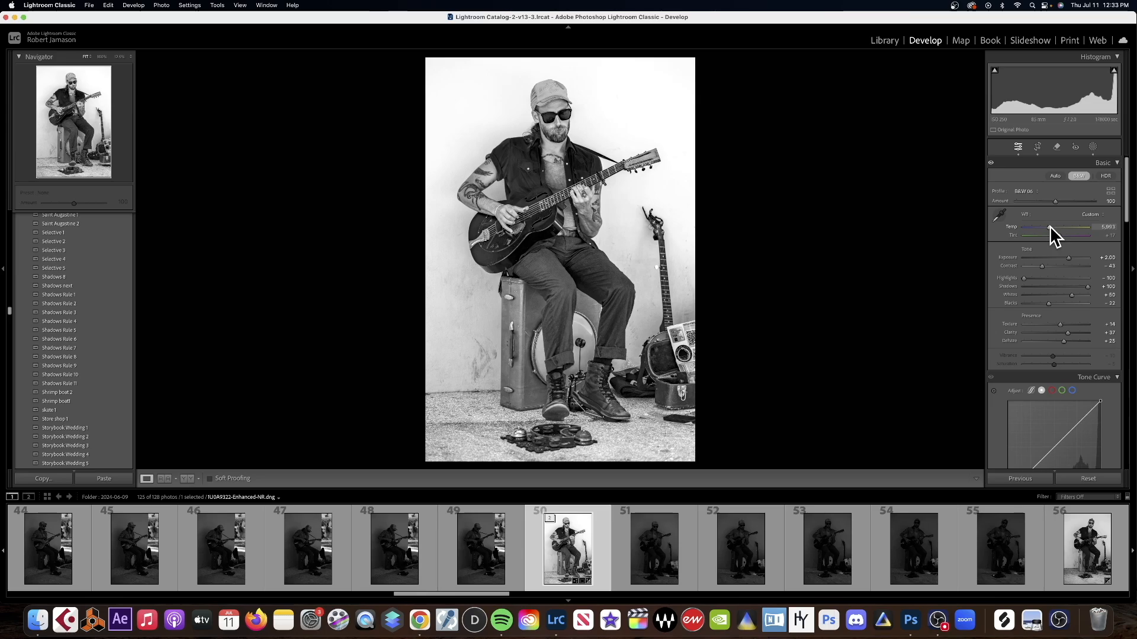
{"action": "scroll", "coordinate": [1054, 272], "scroll_direction": "down", "scroll_amount": 10}
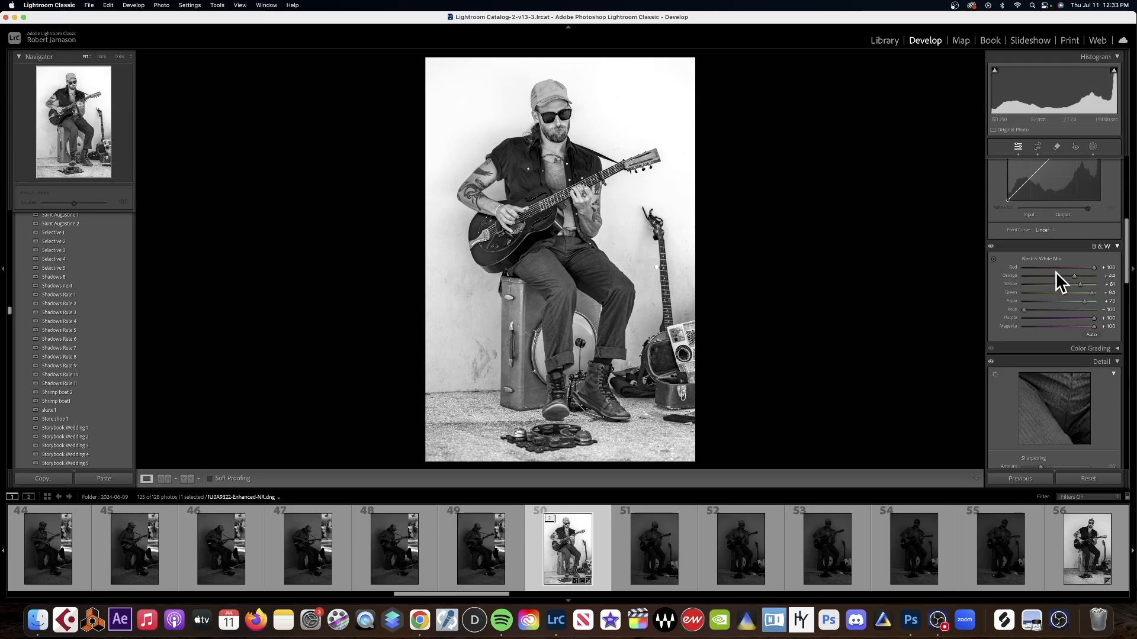
{"action": "left_click_drag", "start_coordinate": [1024, 277], "coordinate": [1056, 271]}
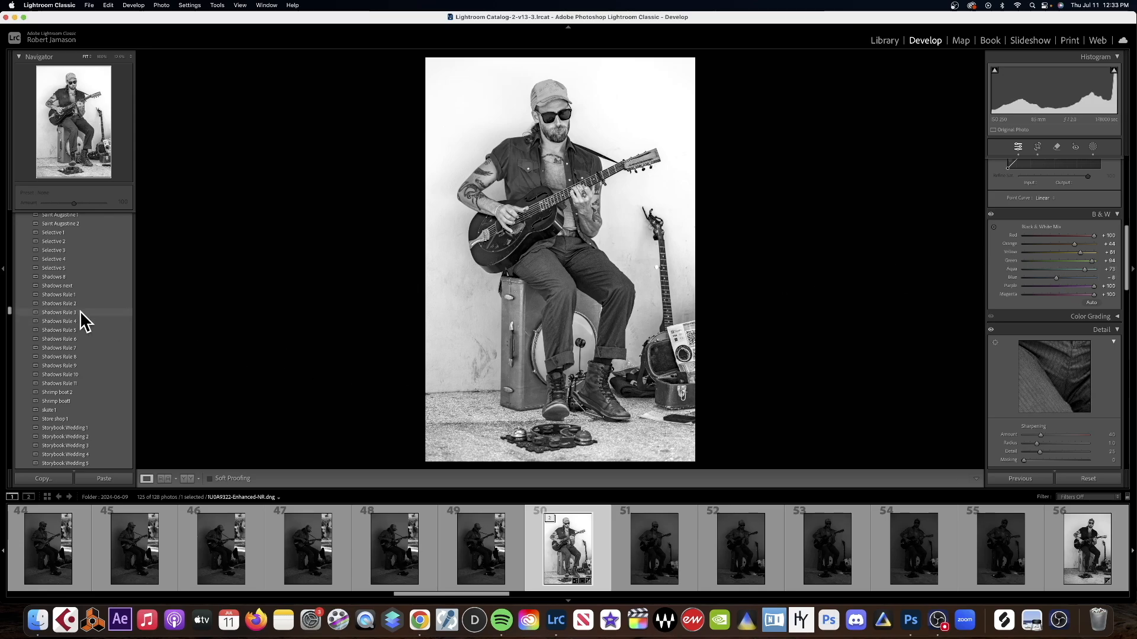
Apply the Shadows Rule 2 preset to the photo and set Exposure to +2.55 and Temp to 9,376.
{"action": "left_click", "coordinate": [65, 304]}
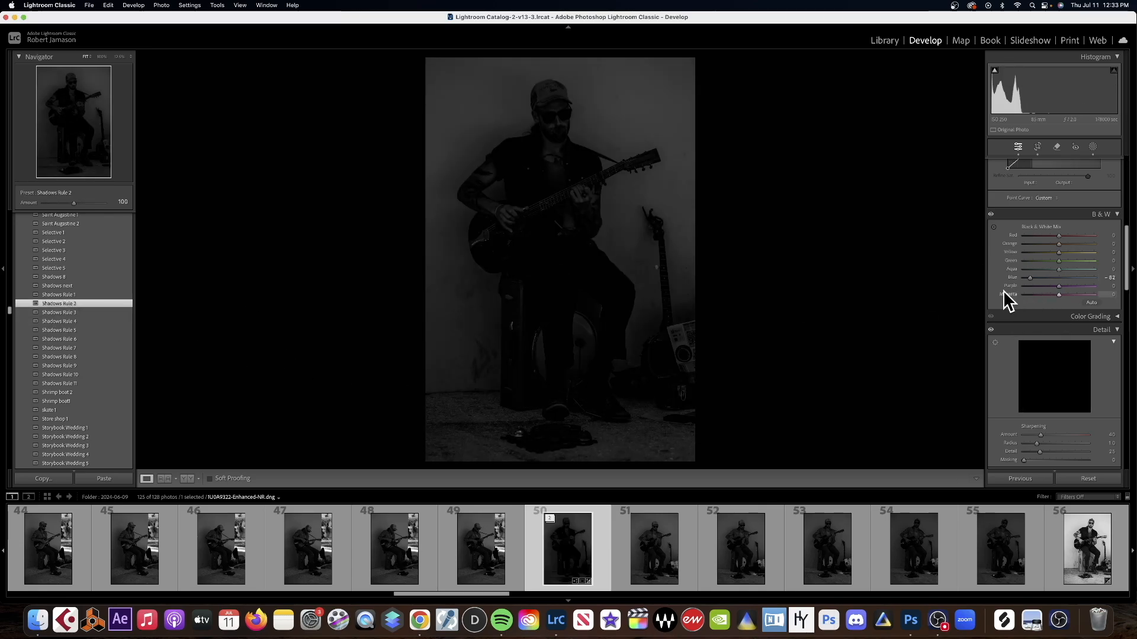
{"action": "scroll", "coordinate": [1006, 296], "scroll_direction": "up", "scroll_amount": 8}
{"action": "scroll", "coordinate": [1001, 290], "scroll_direction": "up", "scroll_amount": 3}
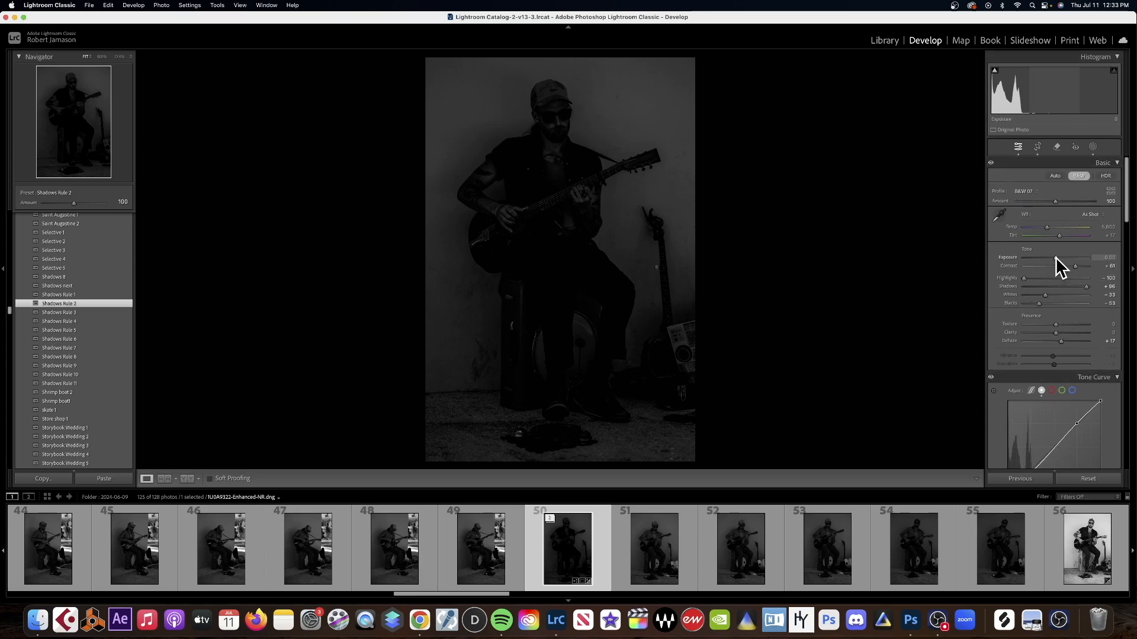
{"action": "left_click_drag", "start_coordinate": [1056, 258], "coordinate": [1067, 226]}
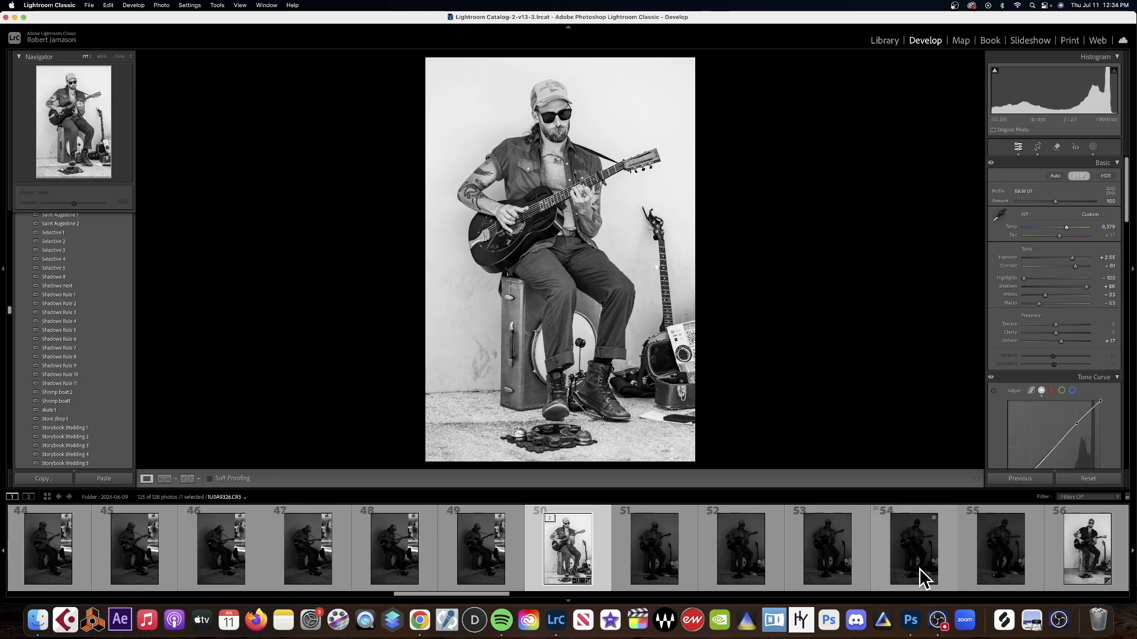
{"action": "left_click", "coordinate": [938, 620]}
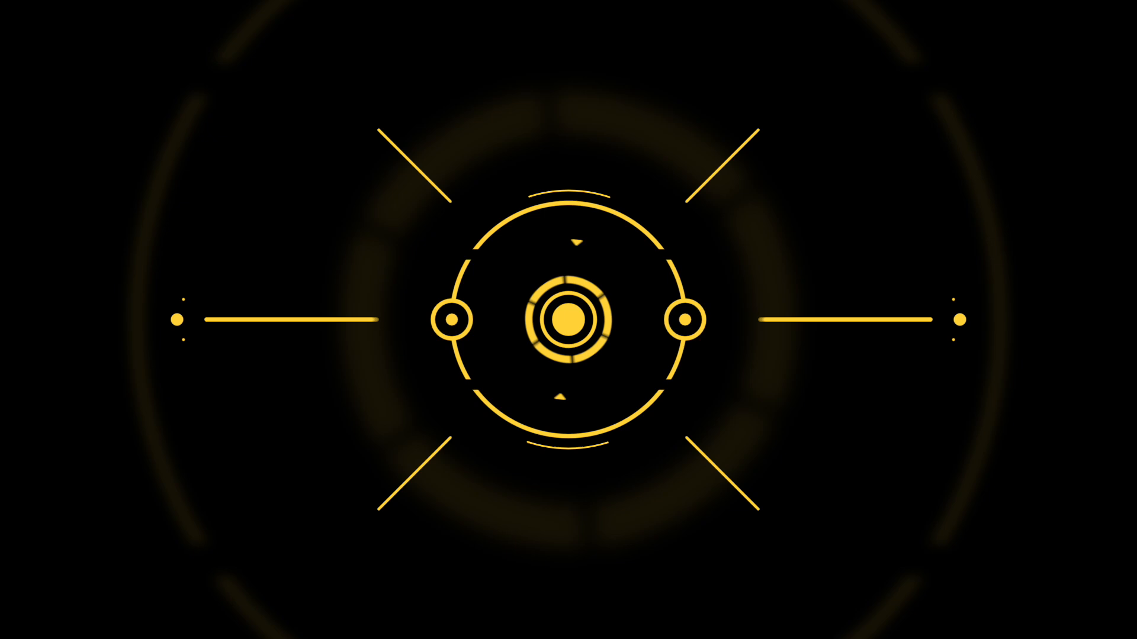